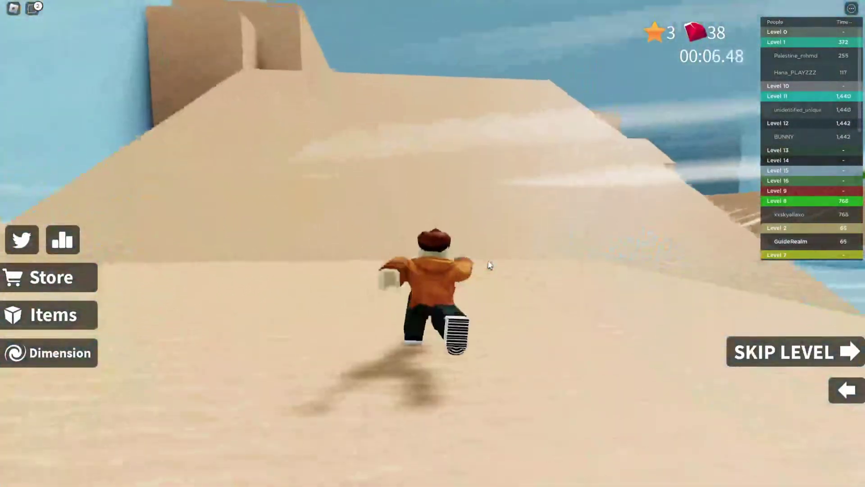
Step: Run the avatar with W through the sand obby course, past the cactus platform toward the cliffs
{"action": "key", "text": "w"}
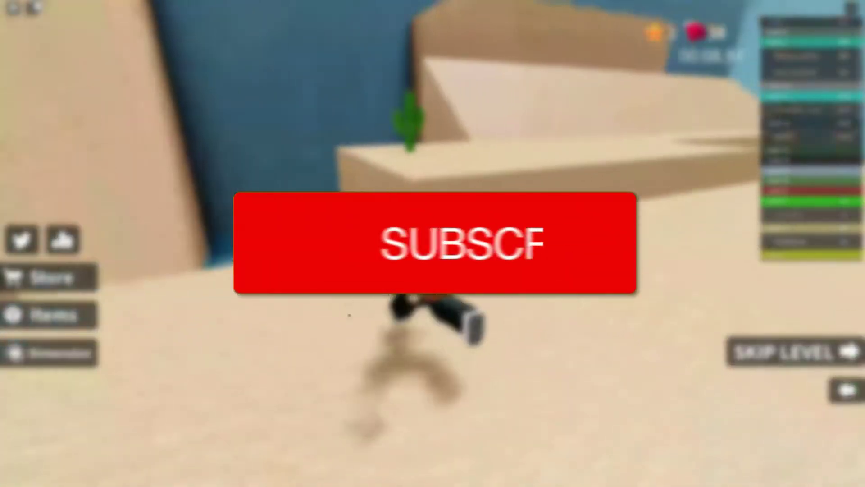
{"action": "key", "text": "w"}
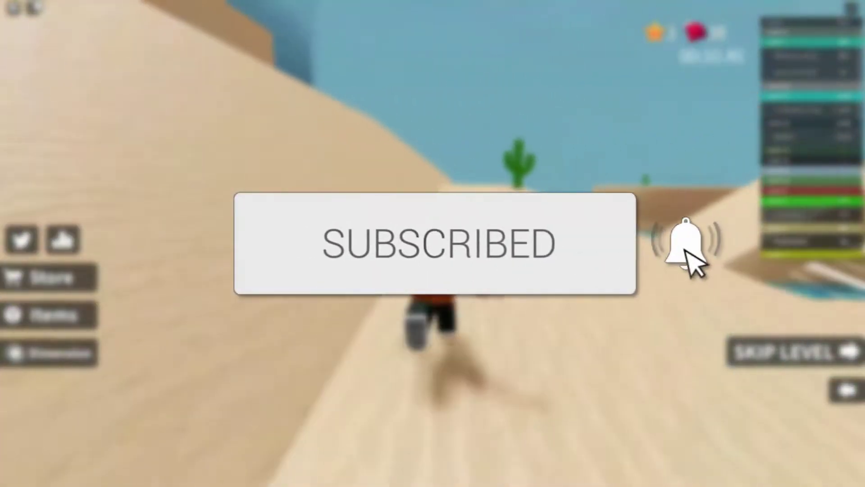
{"action": "key", "text": "w"}
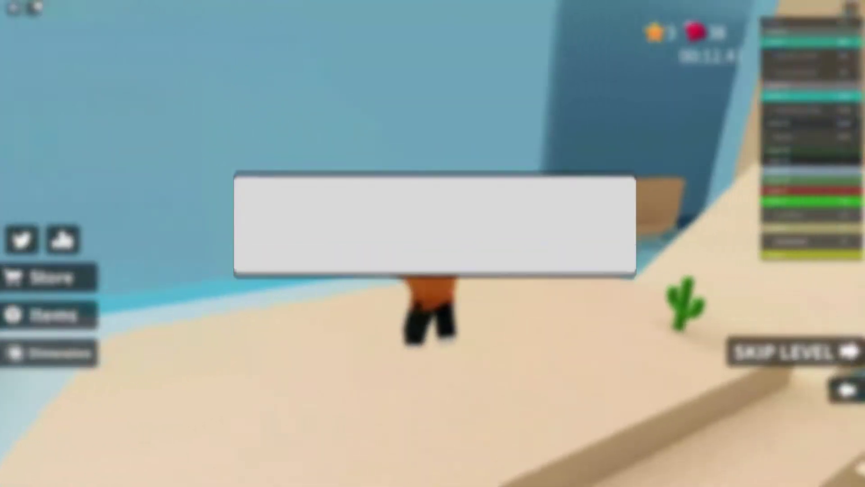
{"action": "key", "text": "w"}
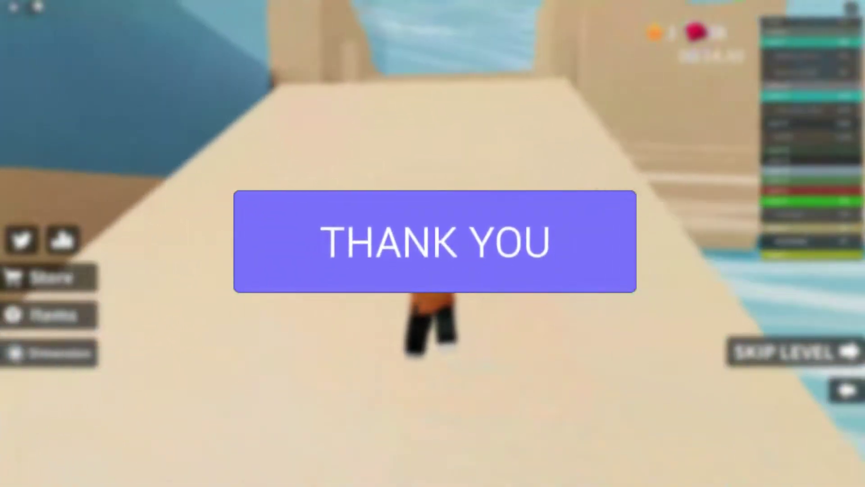
{"action": "key", "text": "w"}
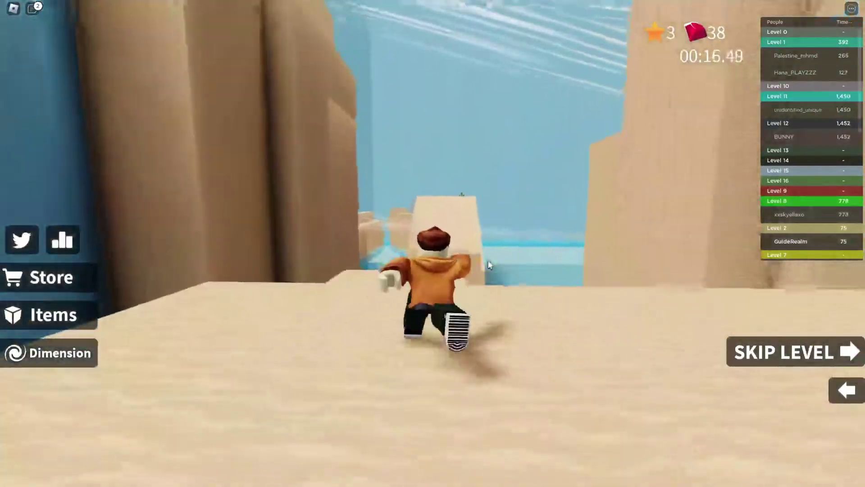
{"action": "key", "text": "w"}
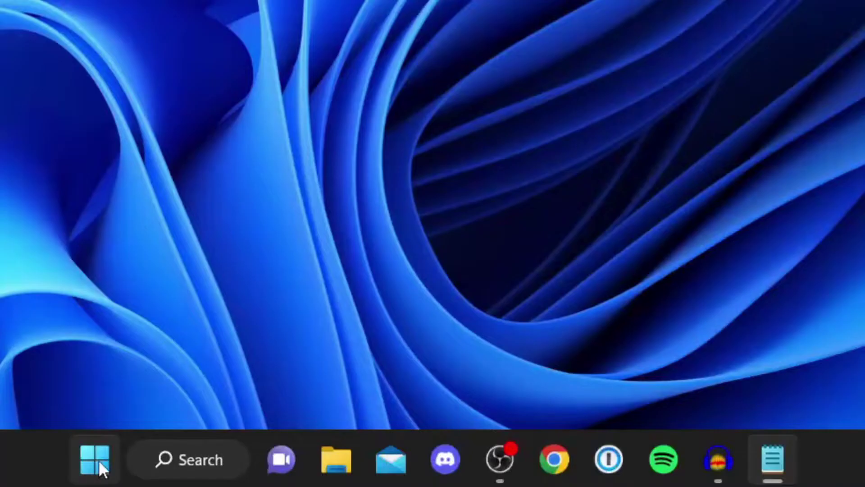
{"action": "left_click", "coordinate": [319, 479]}
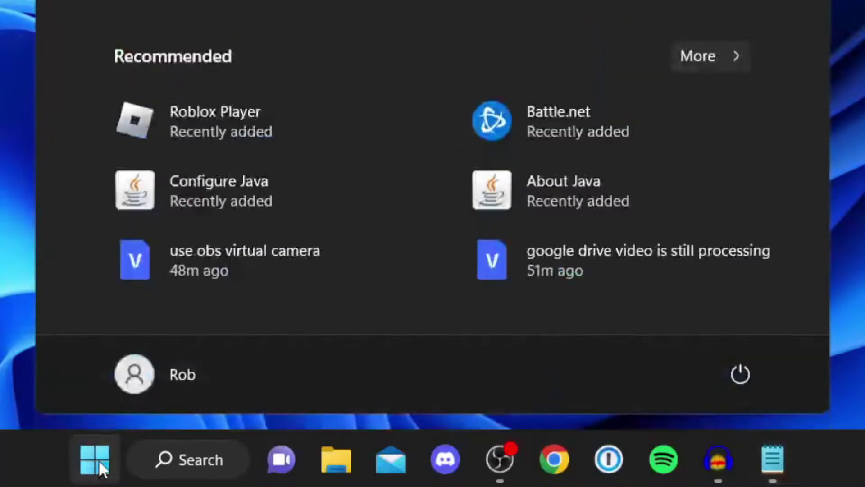
{"action": "left_click", "coordinate": [739, 374]}
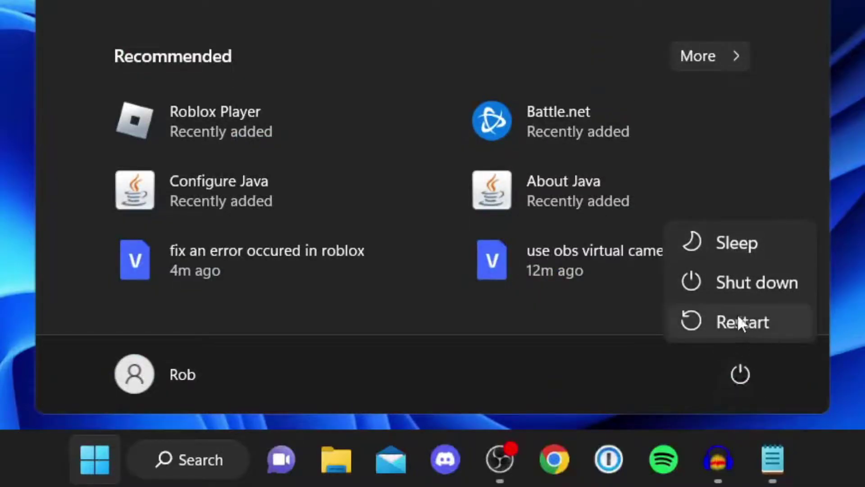
{"action": "left_click", "coordinate": [716, 327]}
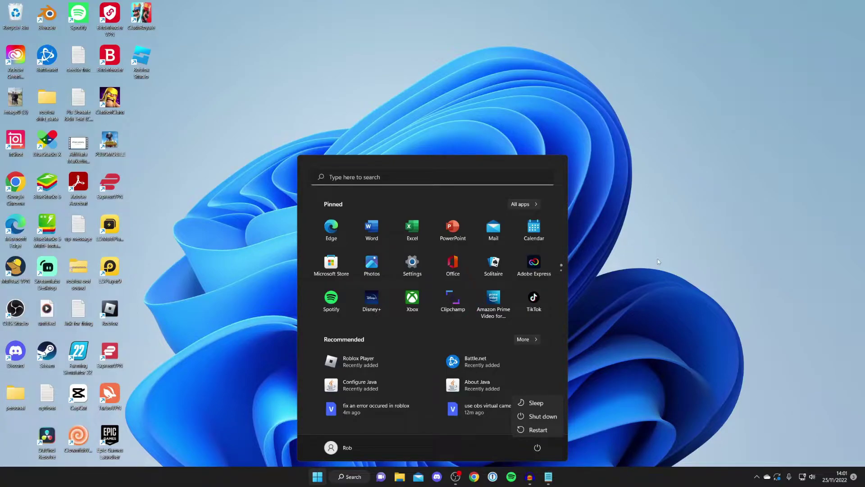
{"action": "key", "text": "Escape"}
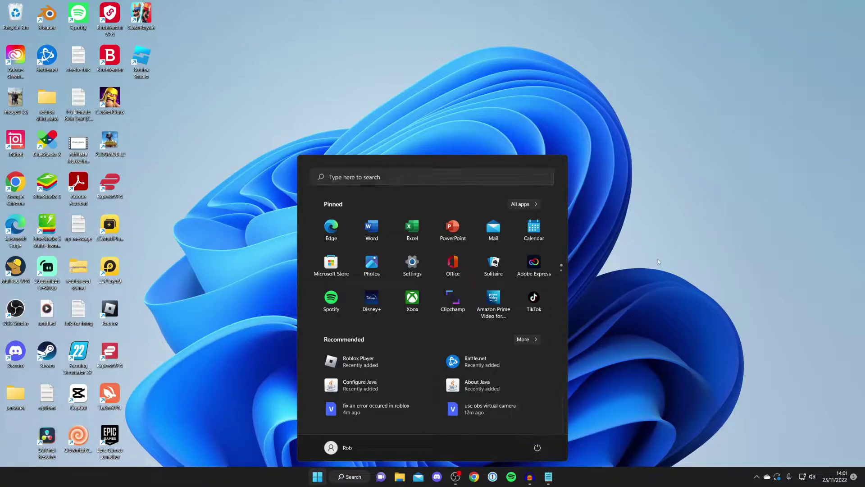
{"action": "key", "text": "Escape"}
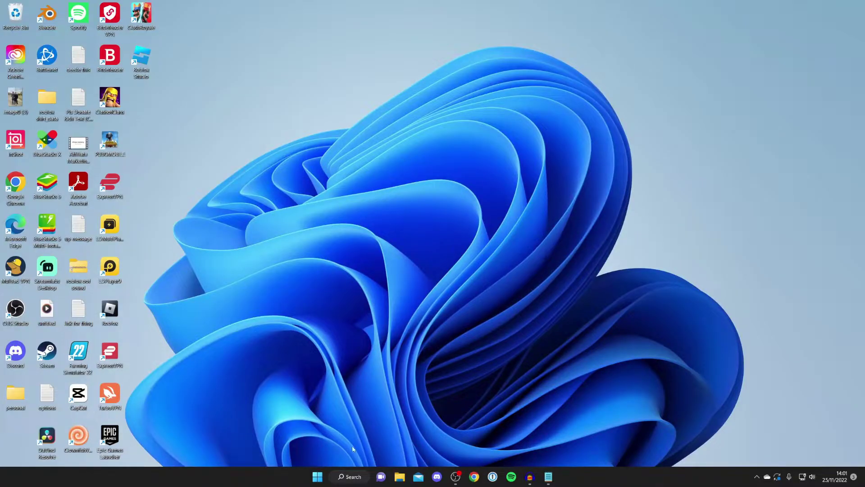
Step: Search Windows for 'cmd' and bring up Command Prompt's Run as administrator option
{"action": "left_click", "coordinate": [354, 476]}
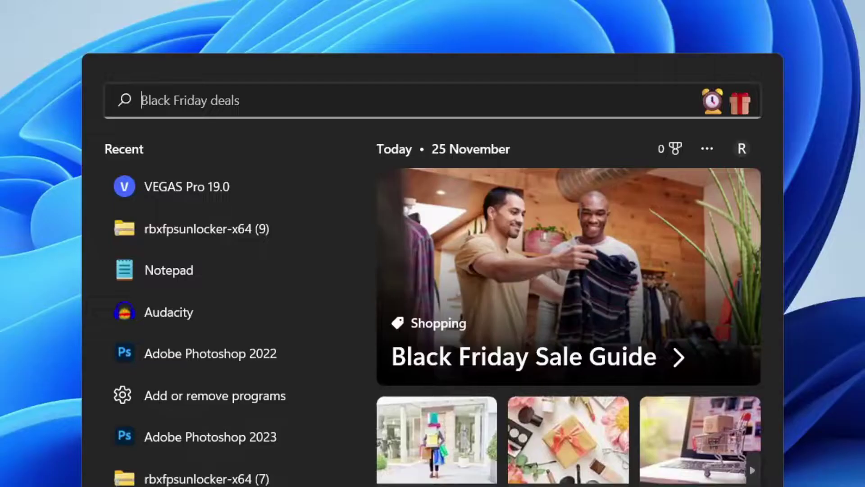
{"action": "type", "text": "cmd"}
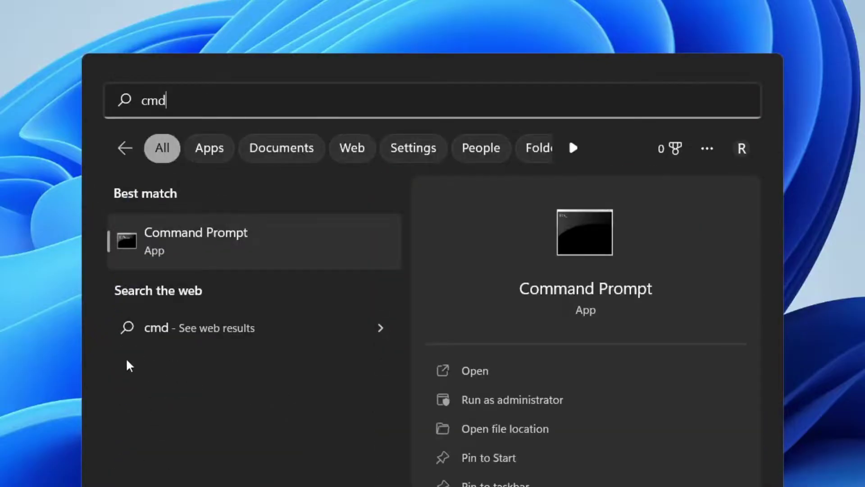
{"action": "right_click", "coordinate": [240, 245]}
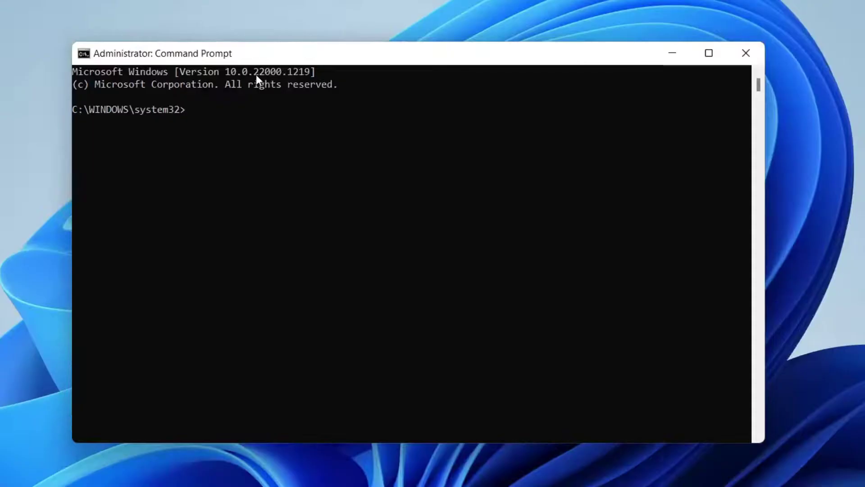
Step: Flush the DNS resolver cache with ipconfig /flushdns, then close Command Prompt
{"action": "type", "text": "ip"}
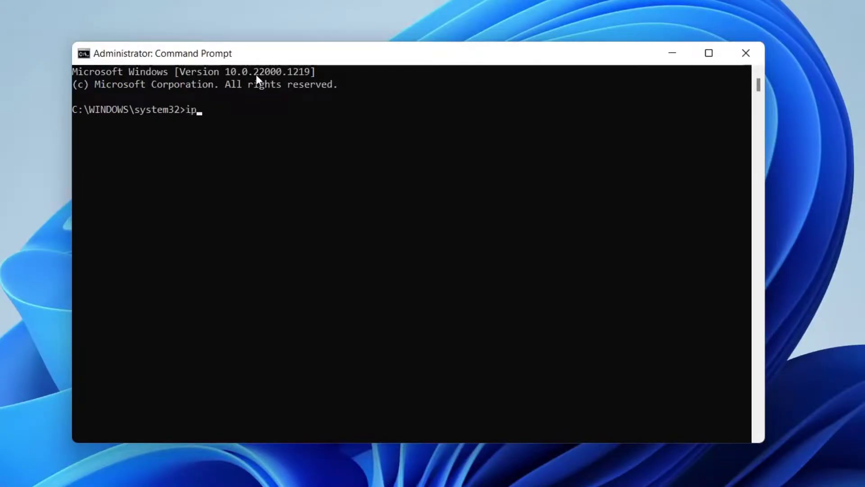
{"action": "type", "text": "config /flushdns"}
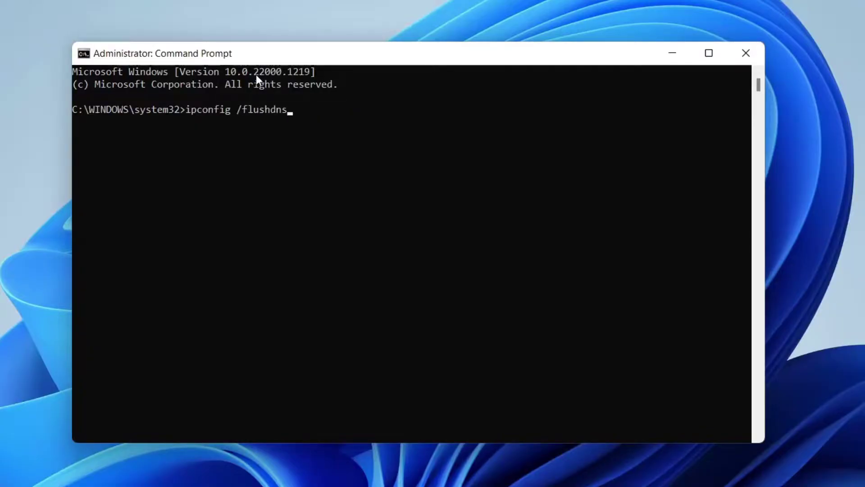
{"action": "key", "text": "Return"}
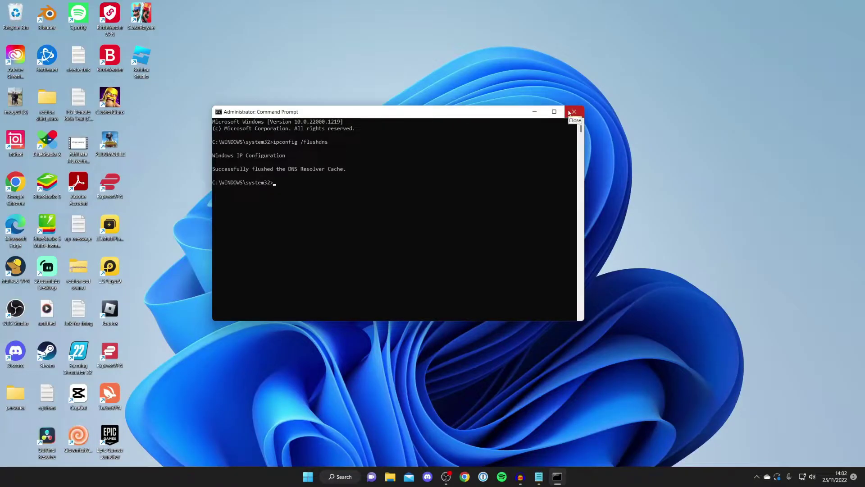
{"action": "left_click", "coordinate": [570, 113]}
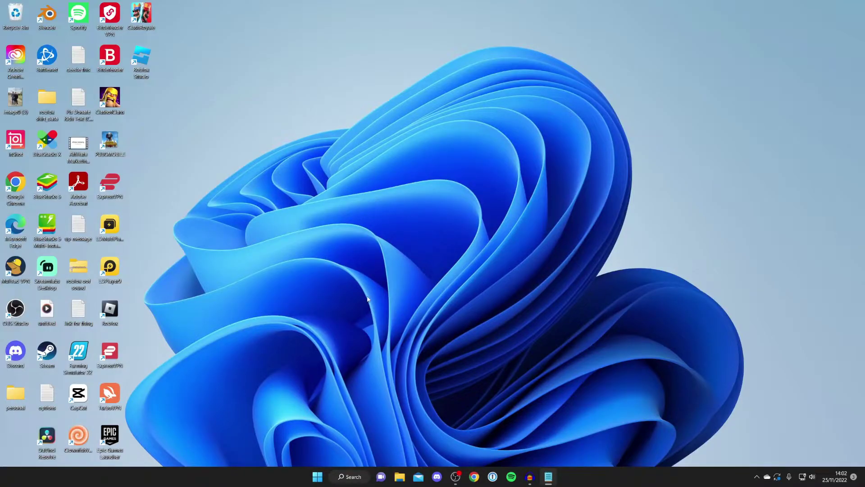
Step: Launch Windows Settings from the Start menu's pinned apps
{"action": "left_click", "coordinate": [318, 476]}
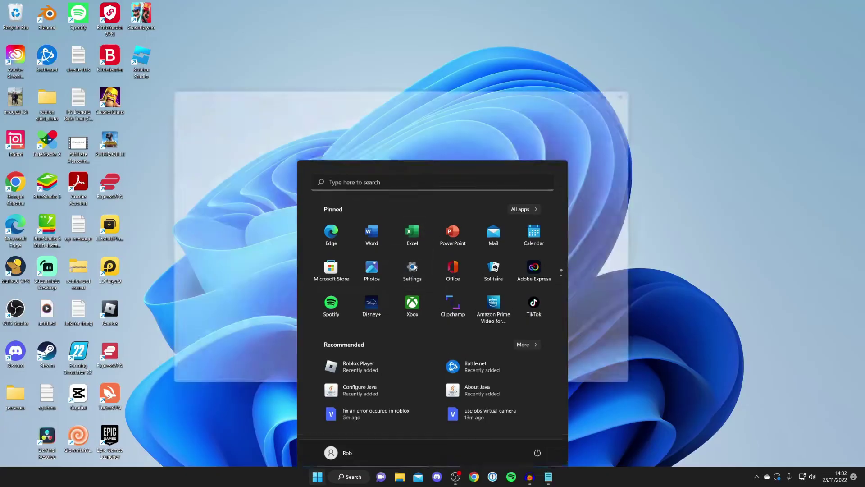
{"action": "left_click", "coordinate": [383, 291]}
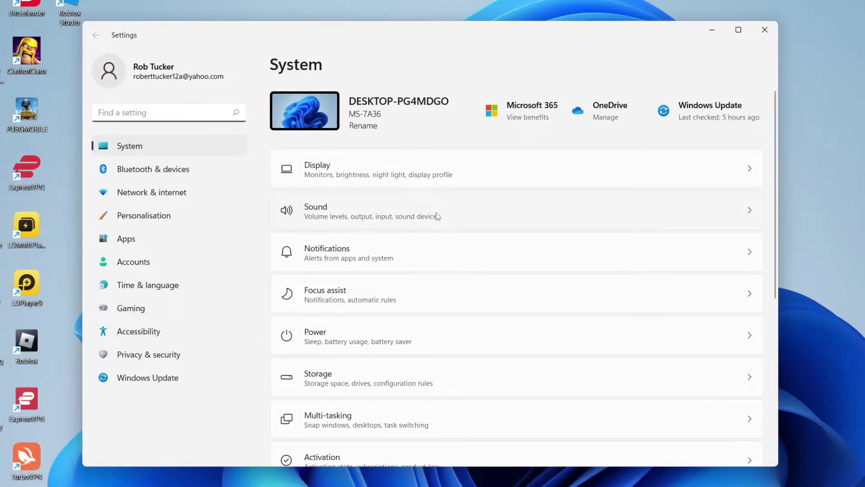
Step: Find 'roblox studio' in Installed apps and uninstall Roblox Studio
{"action": "left_click", "coordinate": [145, 242]}
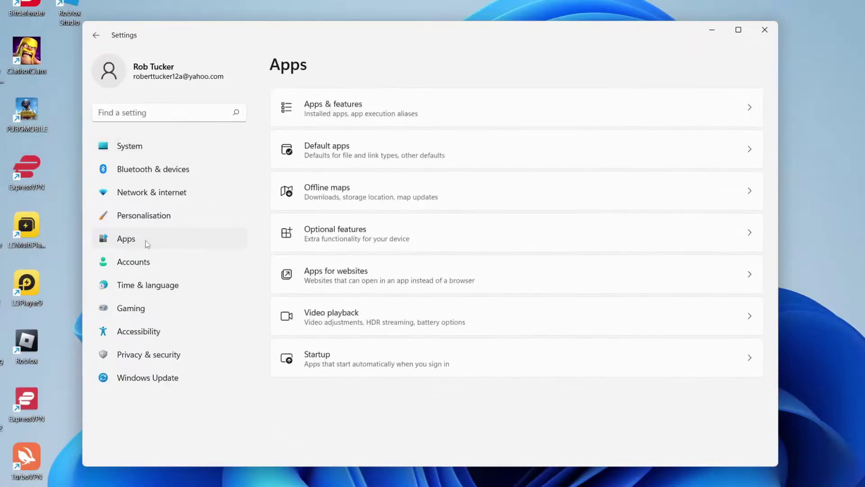
{"action": "left_click", "coordinate": [377, 114]}
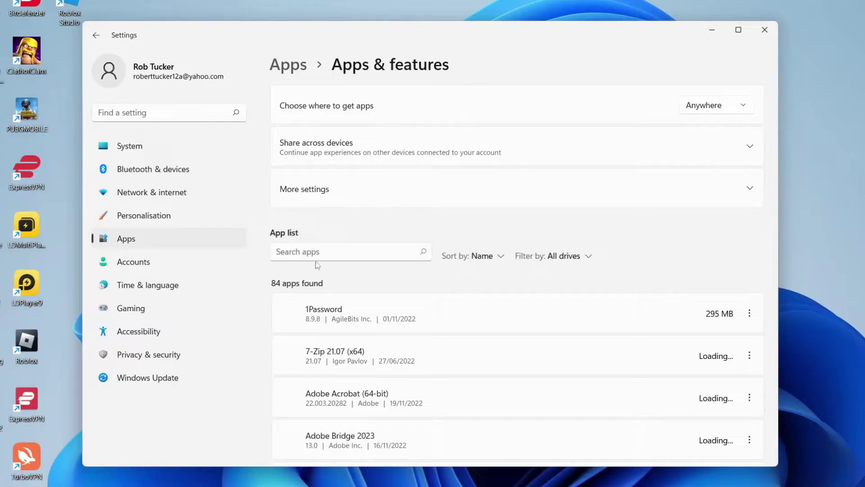
{"action": "scroll", "coordinate": [318, 196], "scroll_direction": "down", "scroll_amount": 1}
{"action": "left_click", "coordinate": [320, 194]}
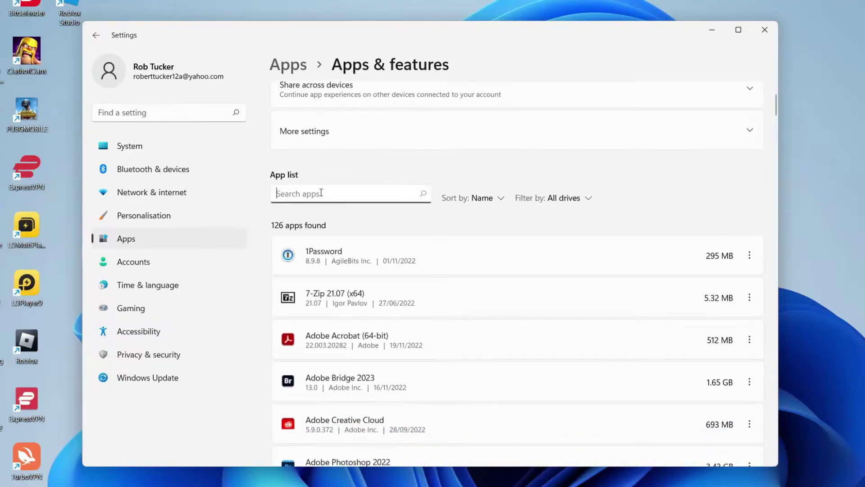
{"action": "type", "text": "roblox studio"}
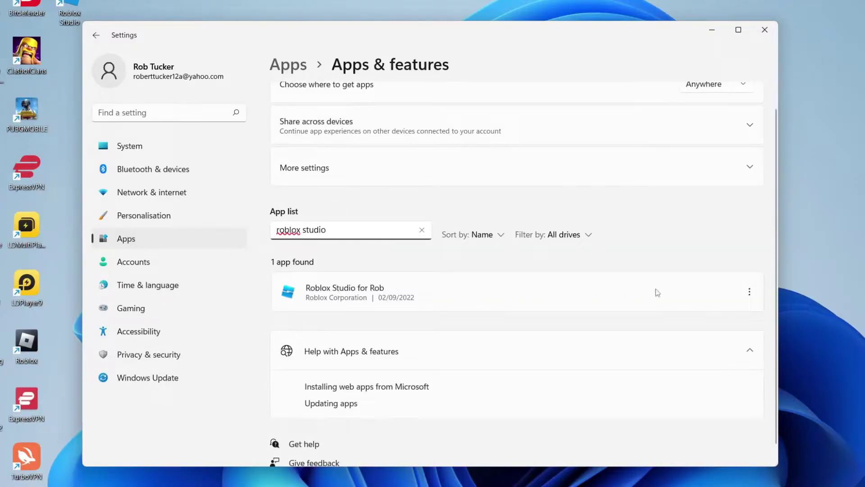
{"action": "left_click", "coordinate": [750, 292]}
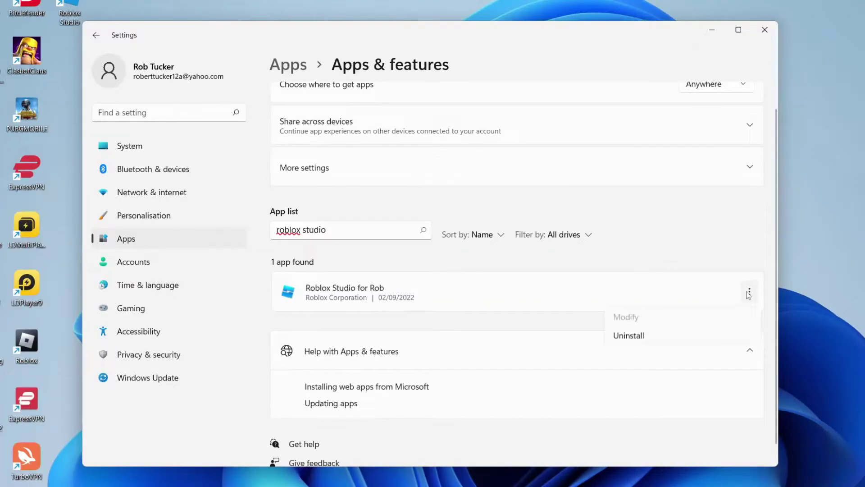
{"action": "left_click", "coordinate": [663, 337]}
{"action": "left_click", "coordinate": [732, 357]}
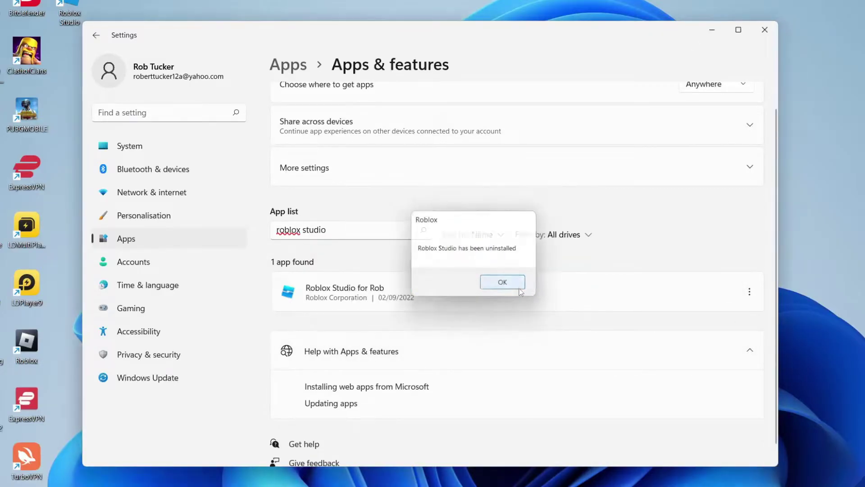
{"action": "left_click", "coordinate": [498, 281]}
Step: Uninstall Roblox Player from the 'roblox' app search results and close Settings
{"action": "left_click", "coordinate": [343, 233]}
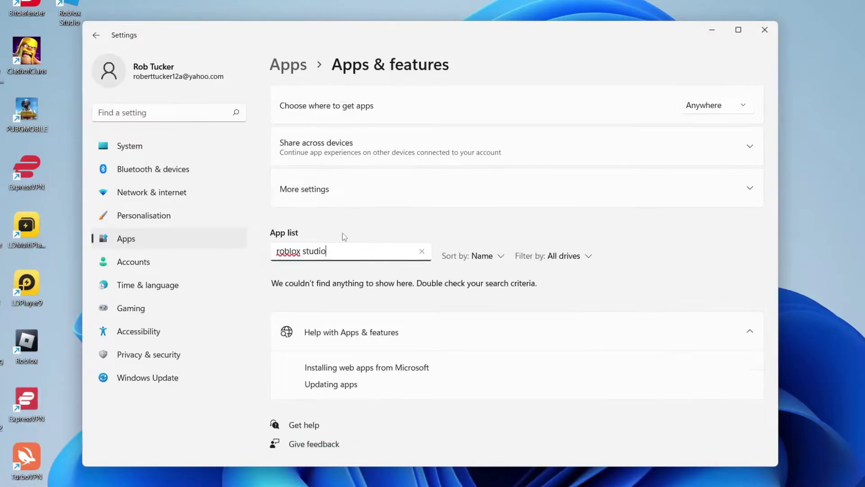
{"action": "key", "text": "BackSpace"}
{"action": "key", "text": "BackSpace"}
{"action": "key", "text": "BackSpace"}
{"action": "key", "text": "BackSpace"}
{"action": "key", "text": "BackSpace"}
{"action": "key", "text": "BackSpace"}
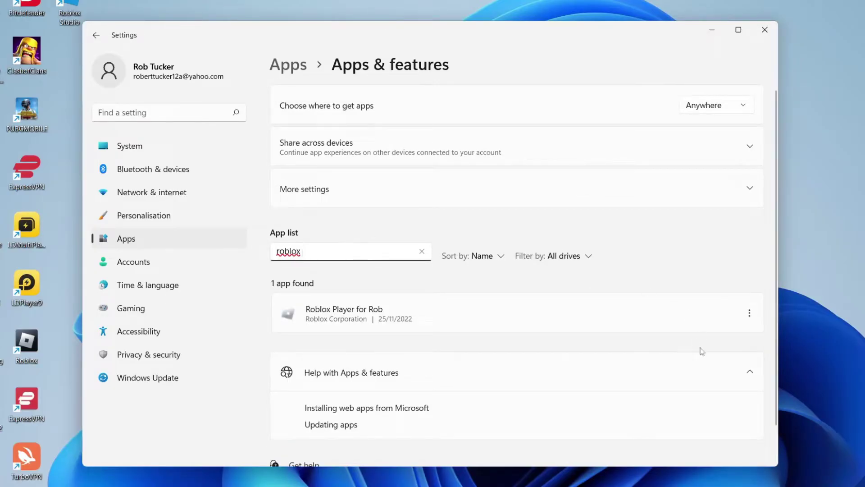
{"action": "left_click", "coordinate": [749, 313]}
{"action": "left_click", "coordinate": [689, 355]}
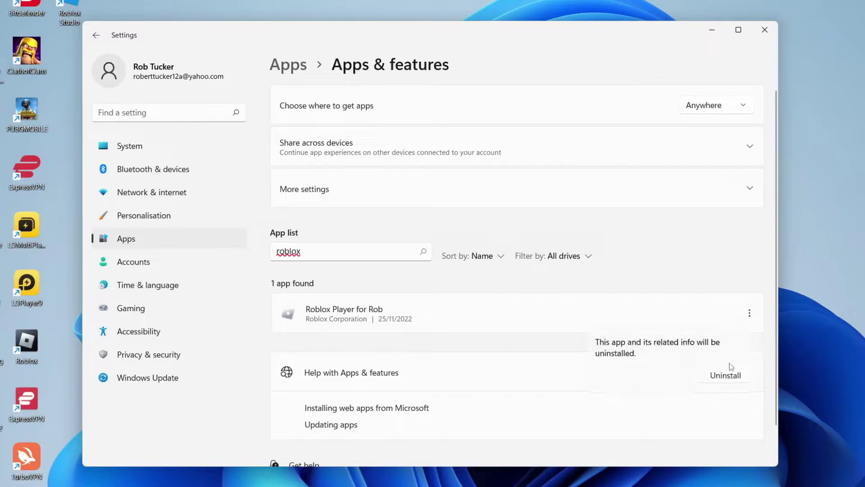
{"action": "left_click", "coordinate": [739, 378]}
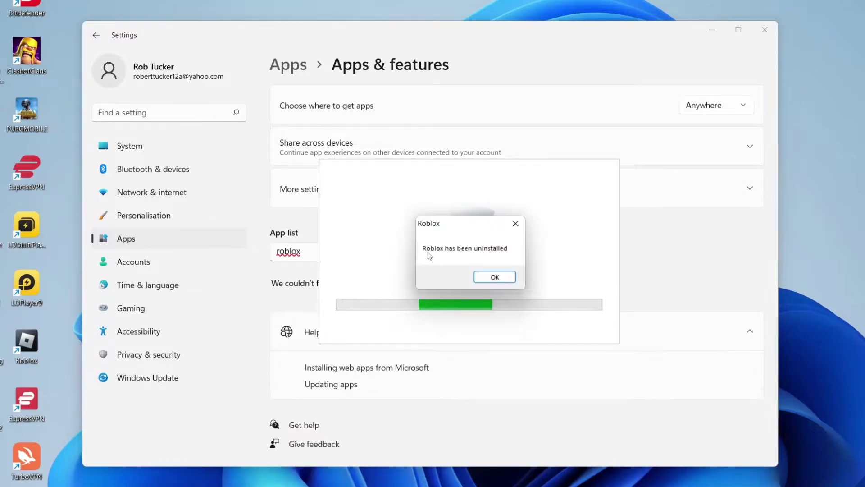
{"action": "left_click", "coordinate": [492, 276]}
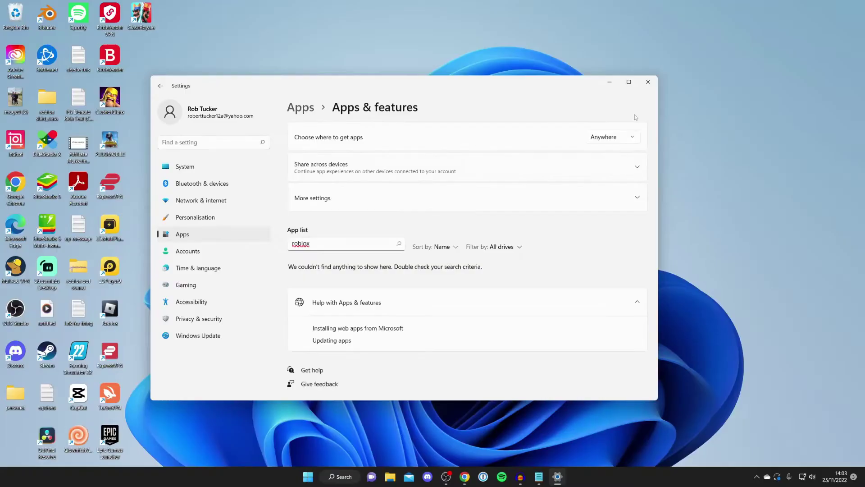
{"action": "left_click", "coordinate": [764, 30]}
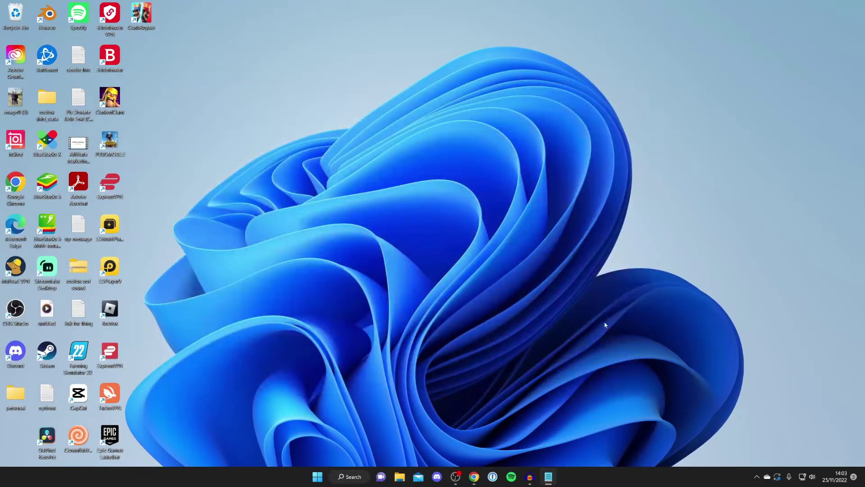
{"action": "left_click", "coordinate": [474, 476]}
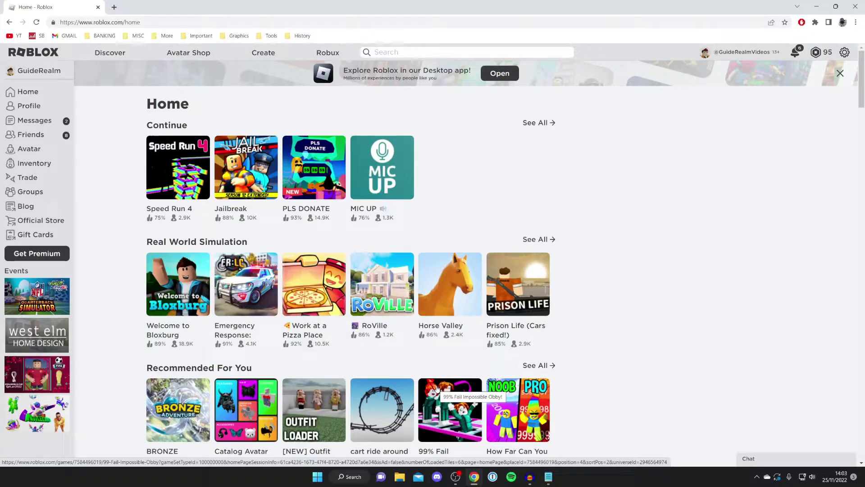
Step: Play Speed Run 4 on the Roblox site and download the Roblox installer from the prompt
{"action": "left_click", "coordinate": [194, 154]}
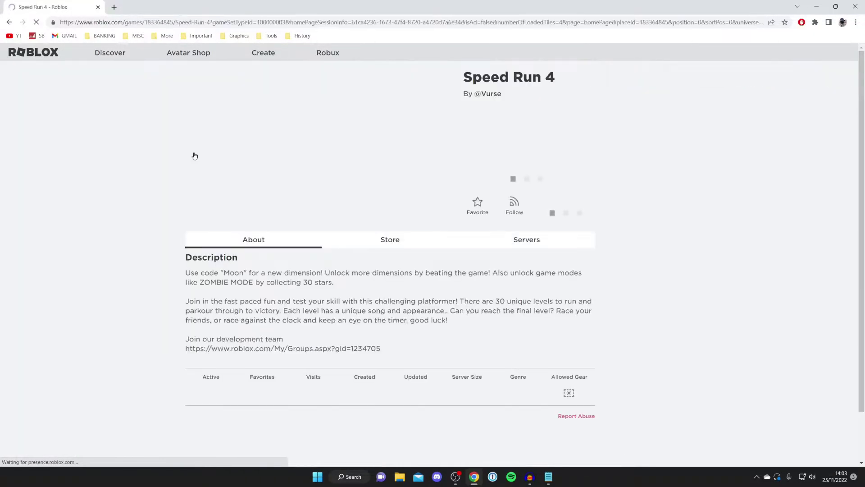
{"action": "left_click", "coordinate": [566, 198]}
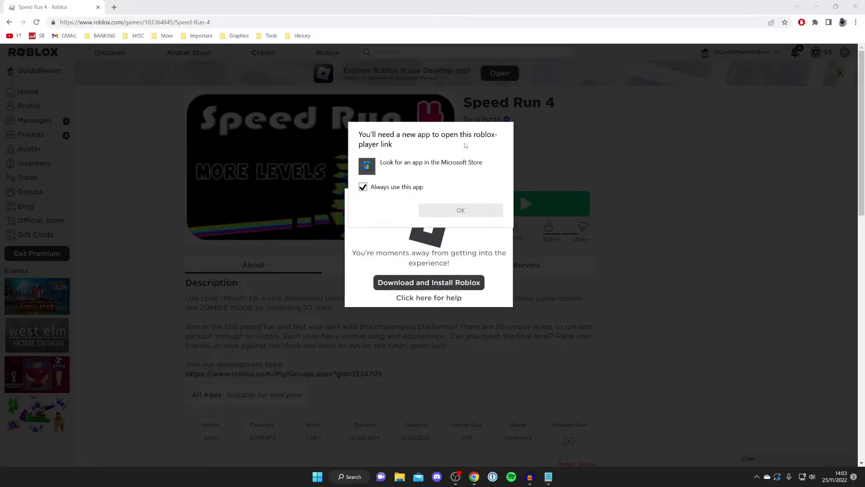
{"action": "left_click", "coordinate": [435, 252]}
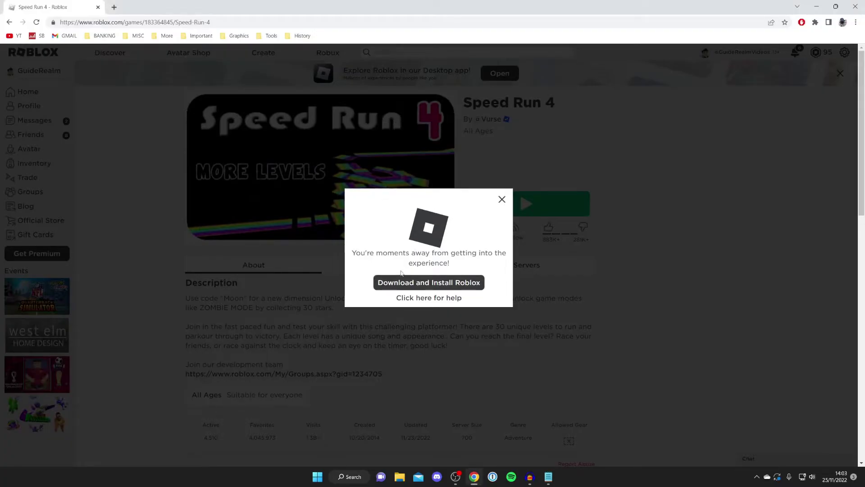
{"action": "left_click", "coordinate": [430, 283]}
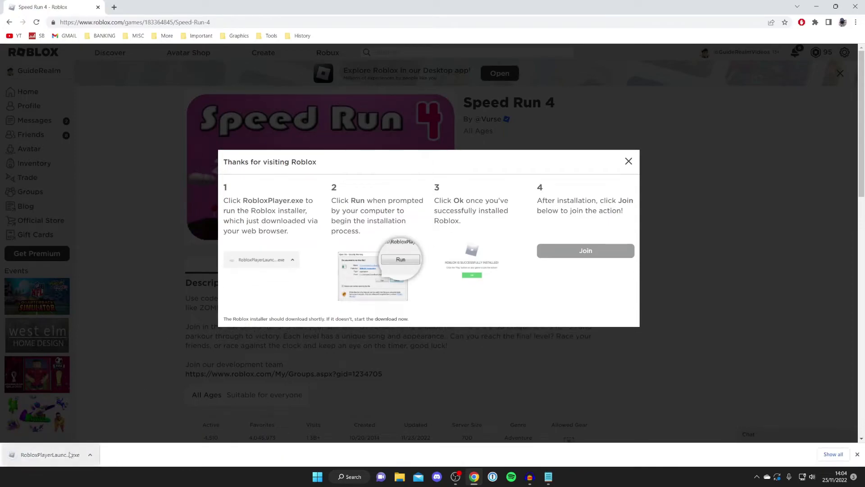
Step: Install Roblox with RobloxPlayerLauncher.exe, join Speed Run 4 to test it, then close the game
{"action": "left_click", "coordinate": [50, 455]}
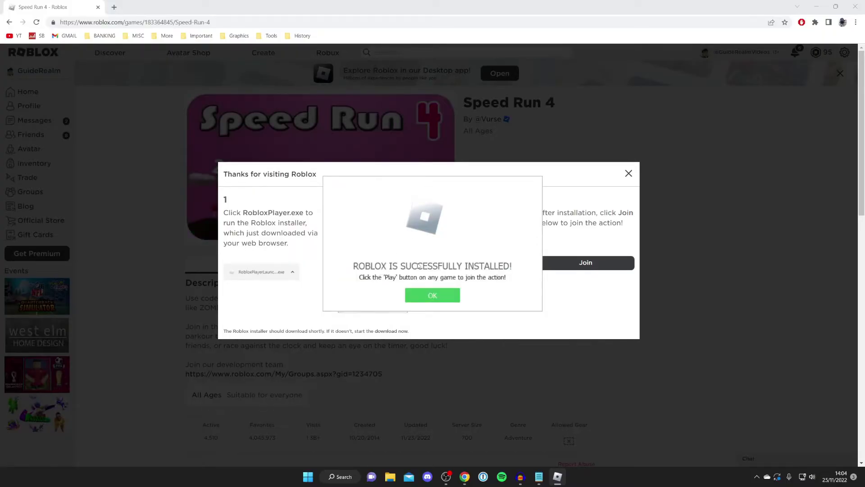
{"action": "left_click", "coordinate": [438, 296]}
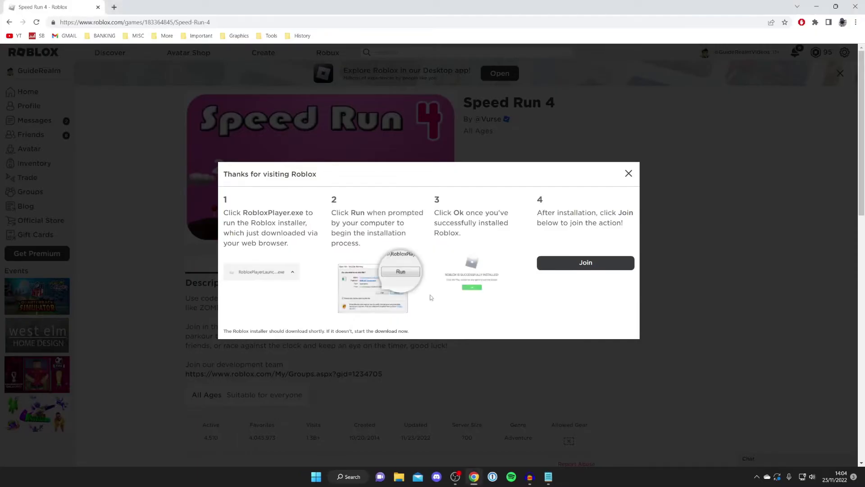
{"action": "left_click", "coordinate": [565, 266]}
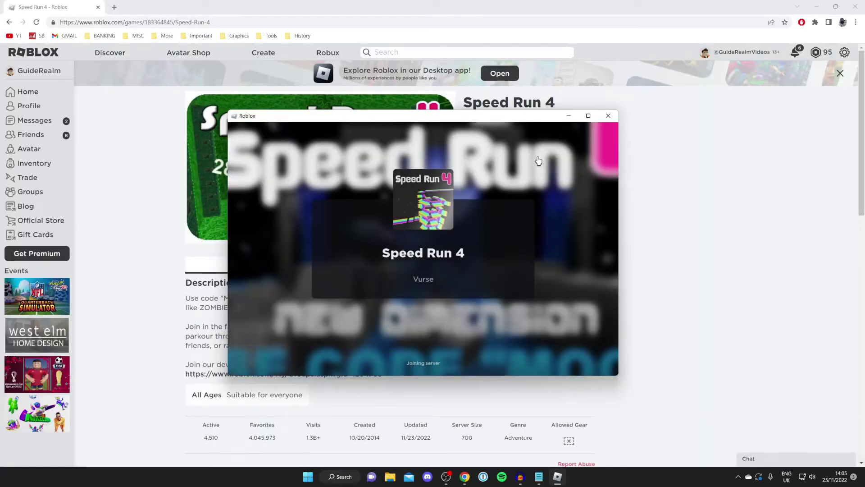
{"action": "left_click", "coordinate": [608, 115]}
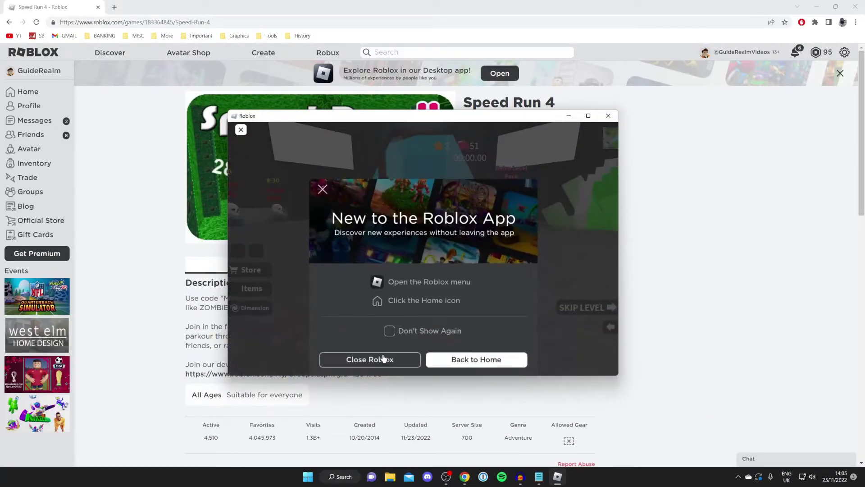
{"action": "left_click", "coordinate": [383, 358]}
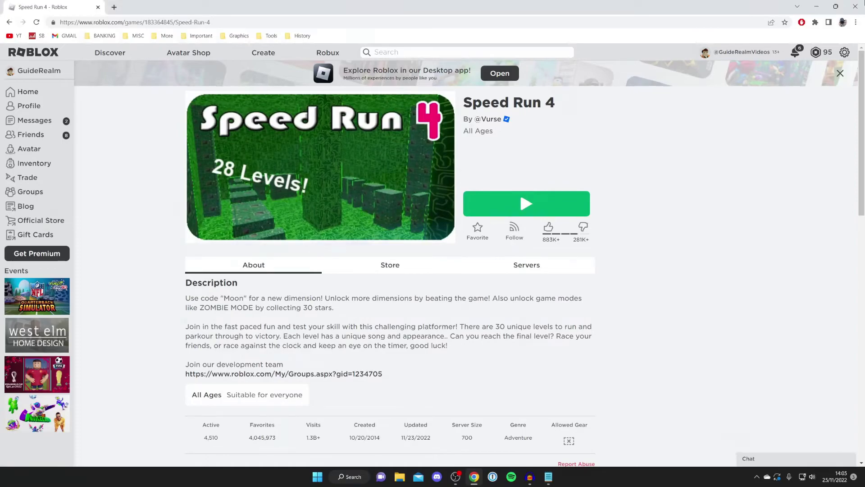
{"action": "key", "text": "super+d"}
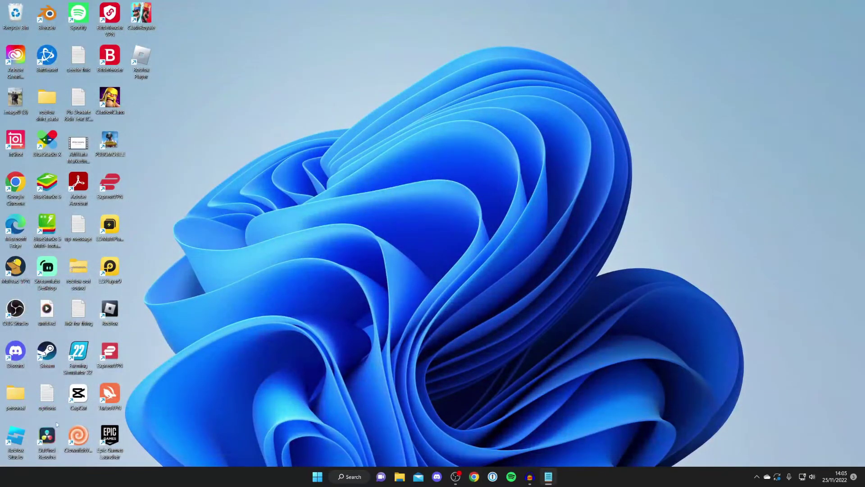
Step: Move the Roblox Studio shortcut to mid-desktop and launch its compatibility troubleshooter from Properties
{"action": "left_click_drag", "start_coordinate": [12, 444], "coordinate": [455, 238]}
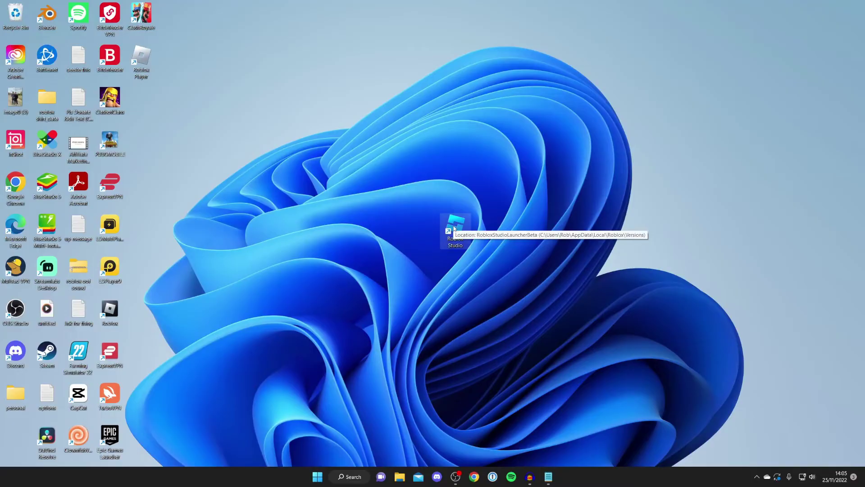
{"action": "left_click", "coordinate": [454, 228]}
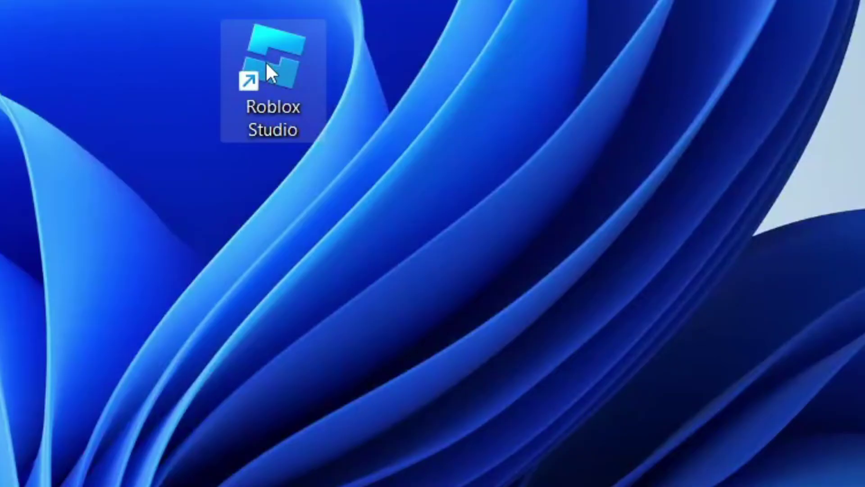
{"action": "right_click", "coordinate": [267, 63]}
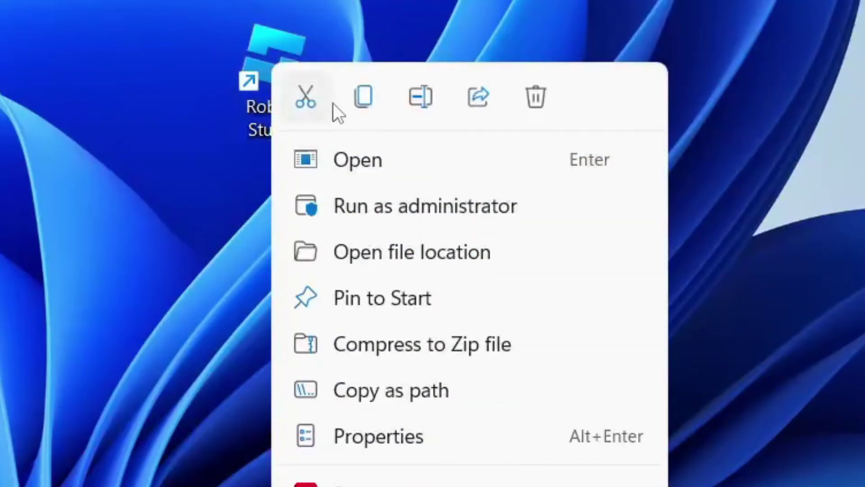
{"action": "left_click", "coordinate": [448, 447]}
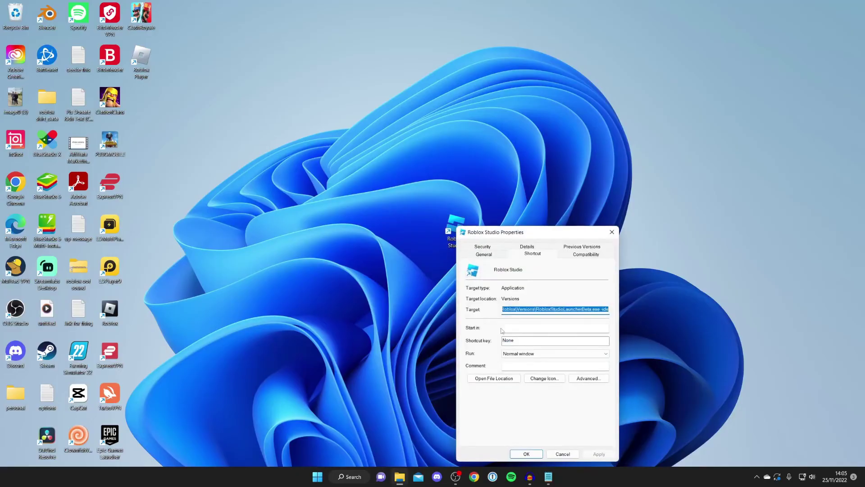
{"action": "left_click_drag", "start_coordinate": [538, 236], "coordinate": [456, 170]}
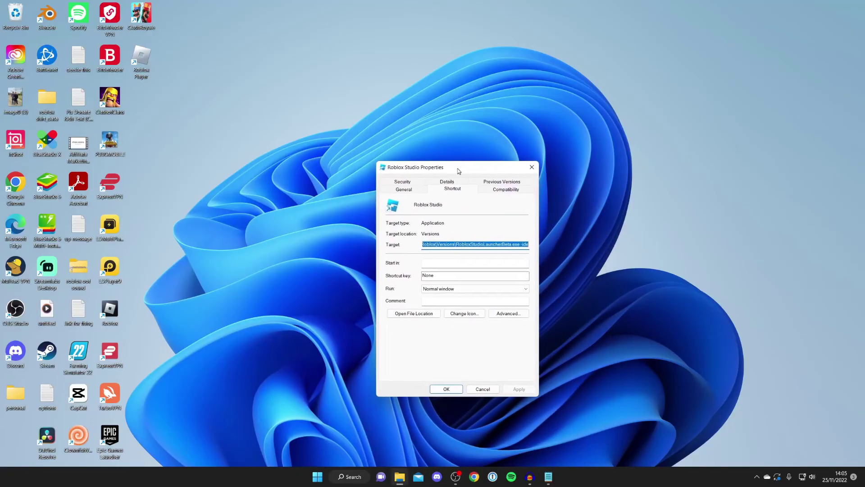
{"action": "left_click", "coordinate": [502, 189]}
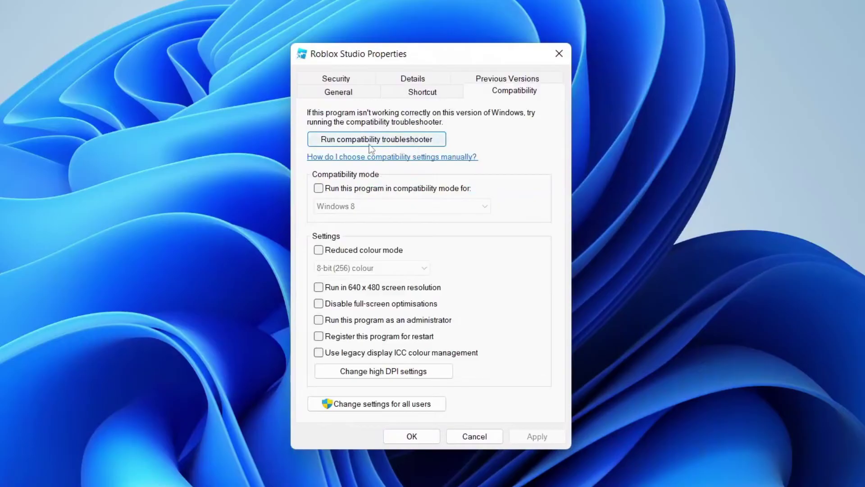
{"action": "left_click", "coordinate": [399, 142]}
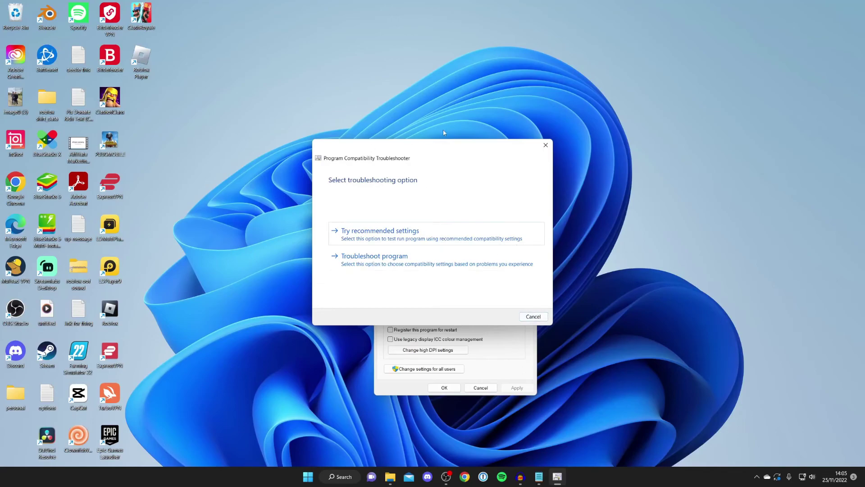
Step: Close the compatibility troubleshooter and the Roblox Studio Properties window
{"action": "left_click", "coordinate": [545, 145]}
{"action": "left_click", "coordinate": [530, 166]}
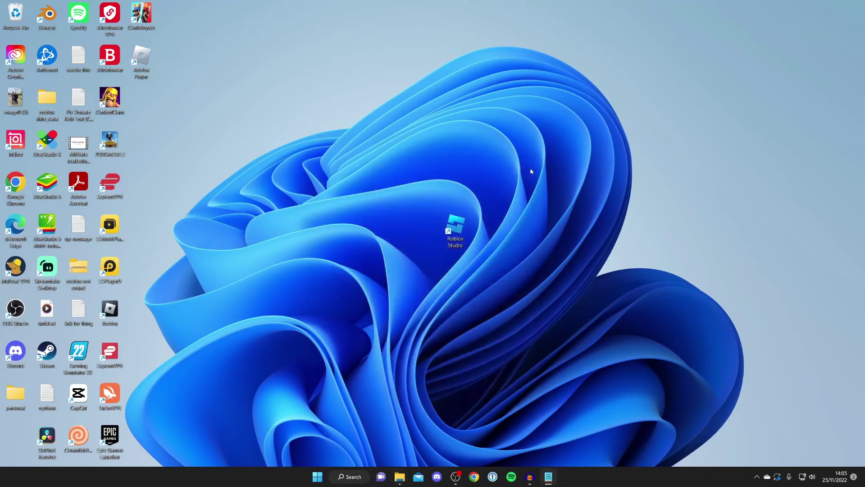